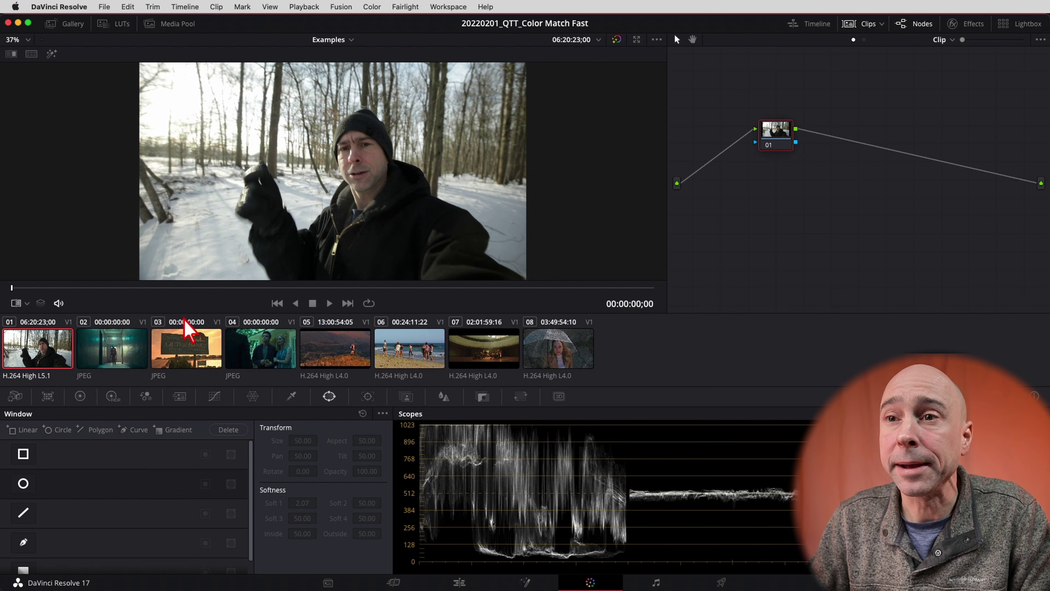
Shot Match snowy forest clip 01 to porch reference clip 04 for a cooler look
left_click(264, 355)
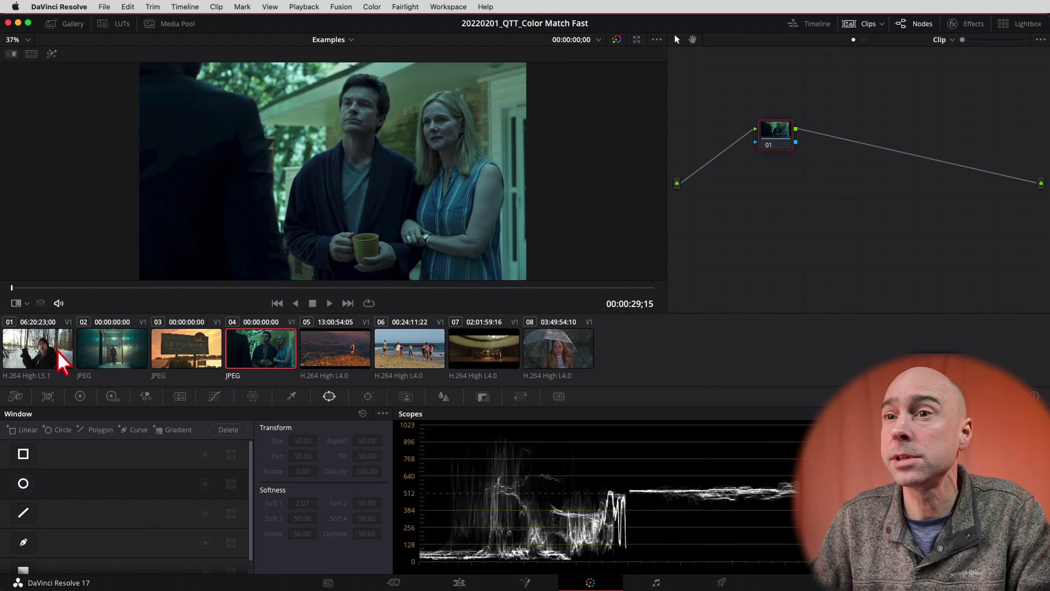
left_click(54, 360)
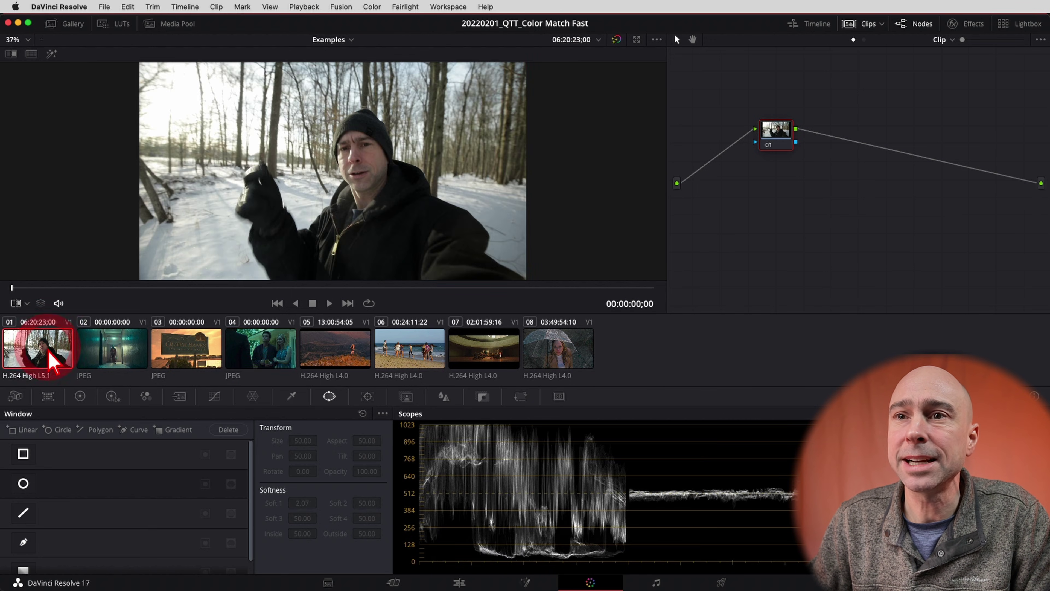
right_click(251, 355)
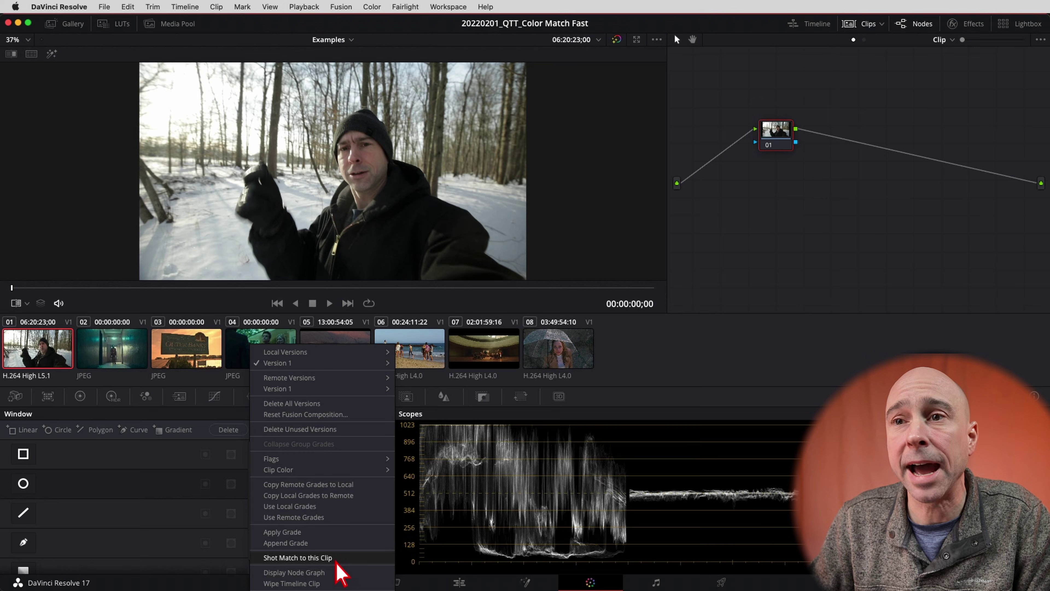
left_click(338, 572)
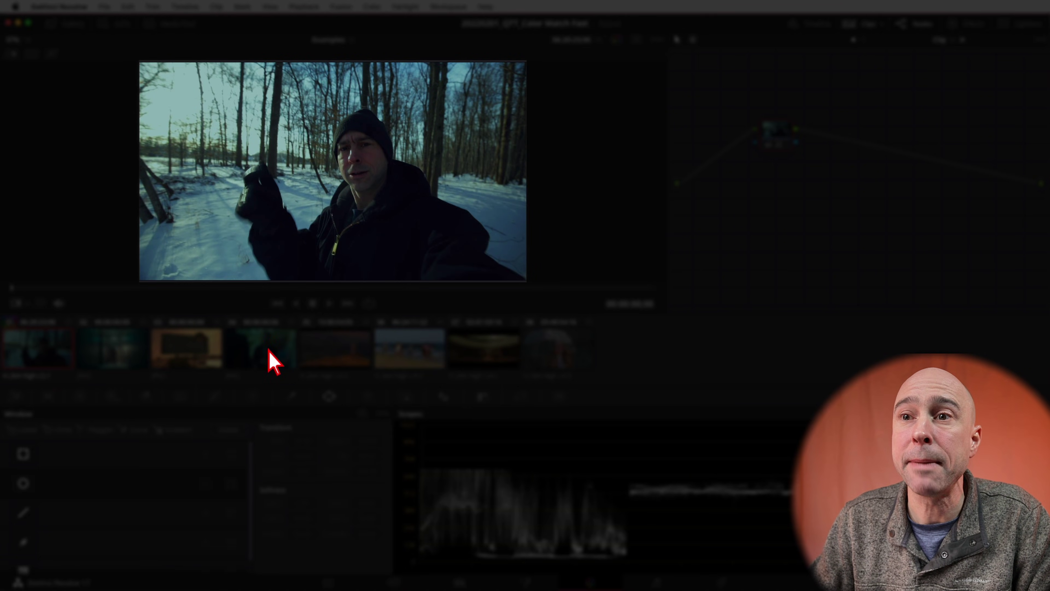
Compare matched clip 01 against clip 04 and toggle node 01 for before/after
left_click(268, 359)
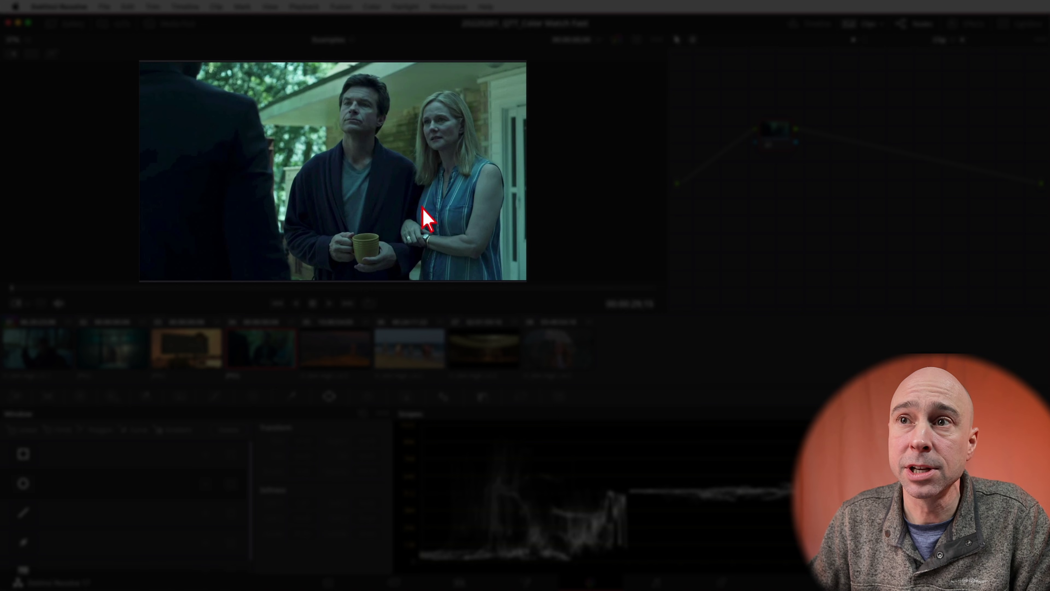
left_click(54, 348)
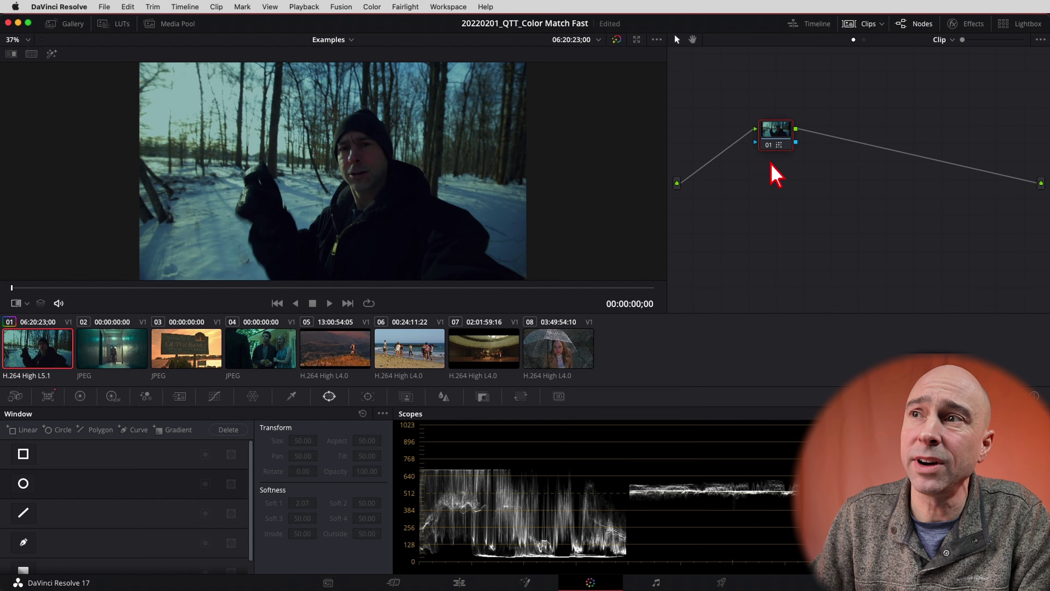
left_click(770, 147)
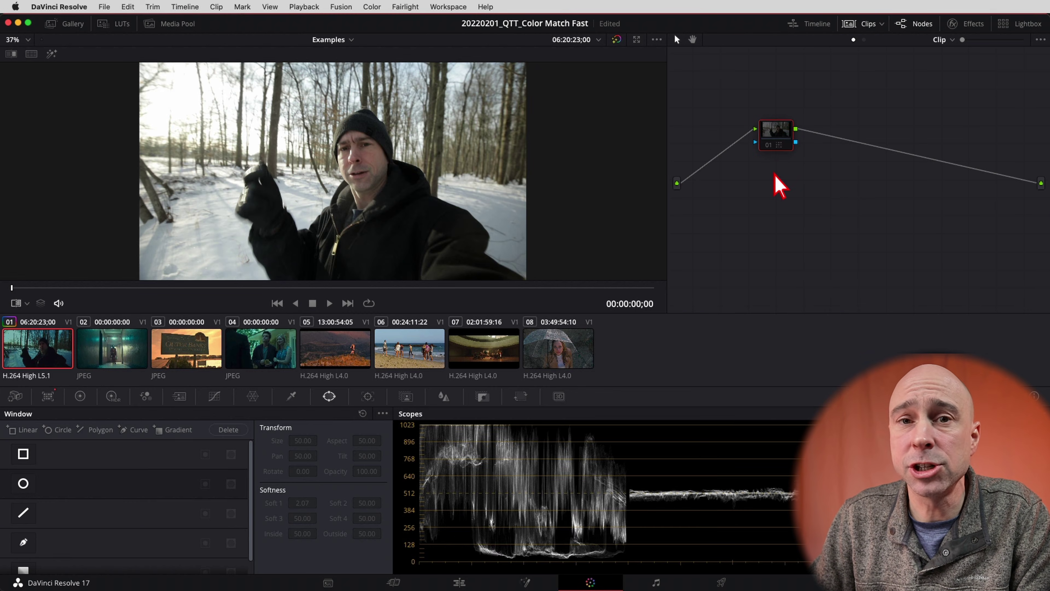
Reset all grades and nodes on clip 01, then Shot Match it to concert-hall clip 07
right_click(767, 171)
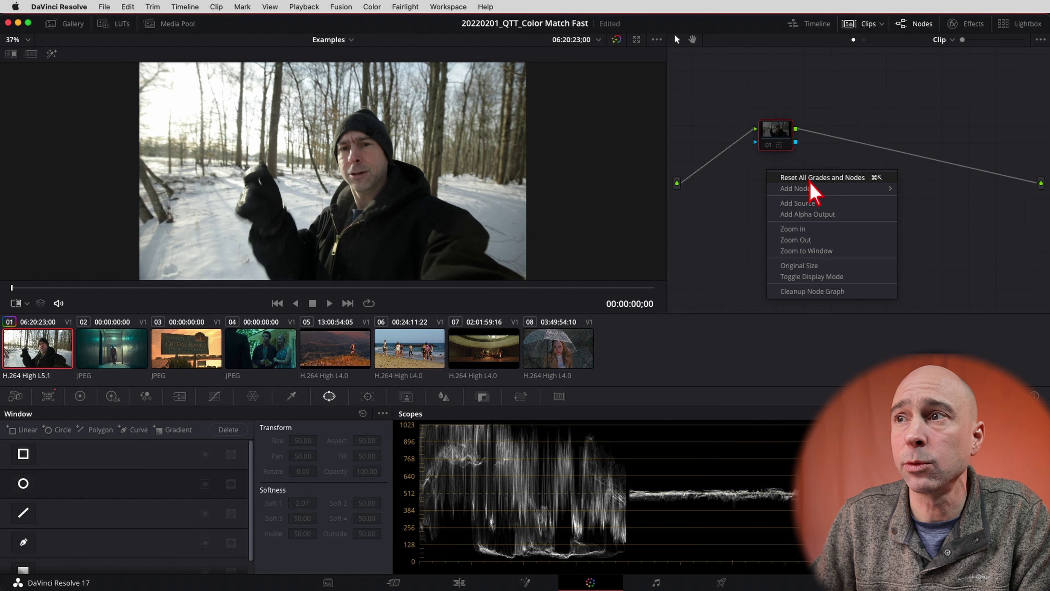
left_click(817, 182)
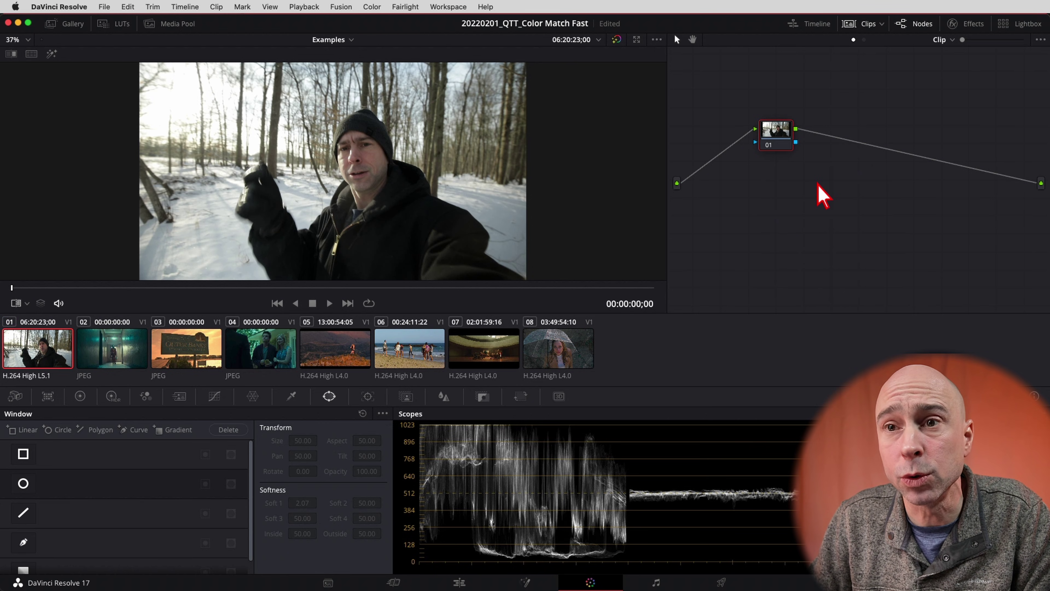
left_click(481, 359)
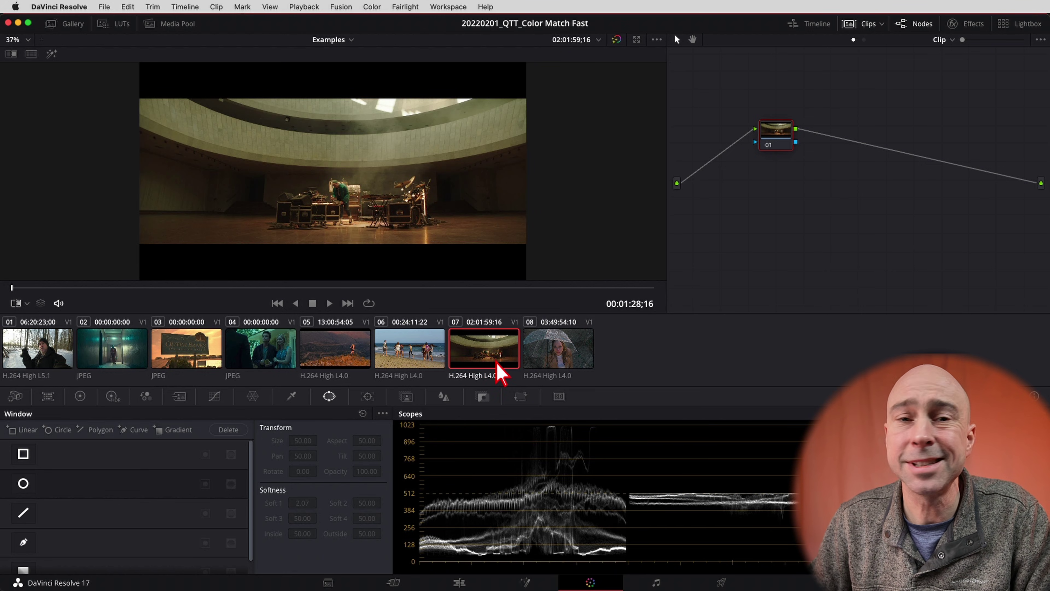
left_click(32, 347)
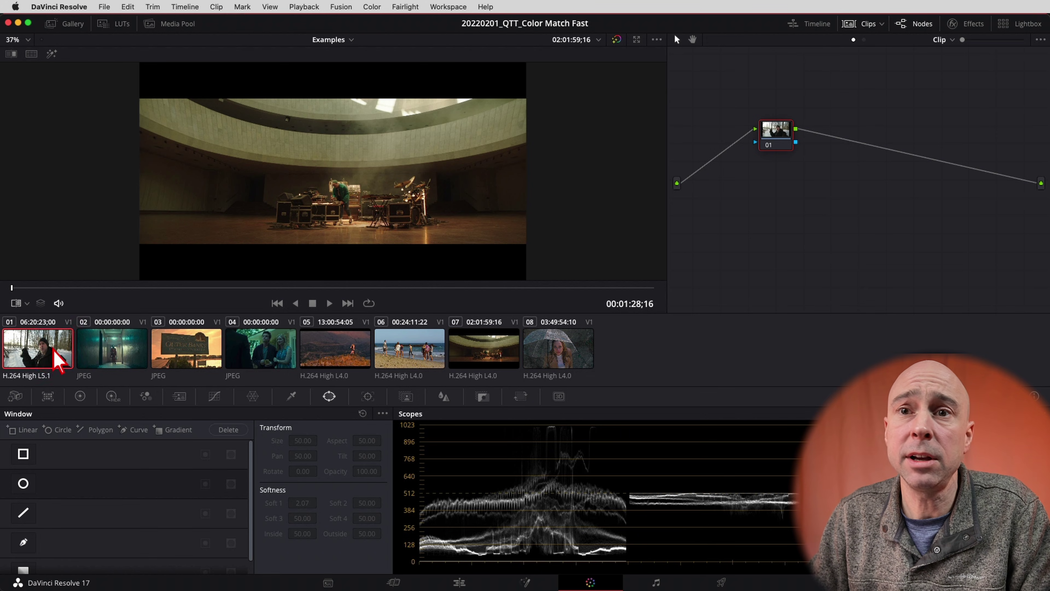
right_click(490, 358)
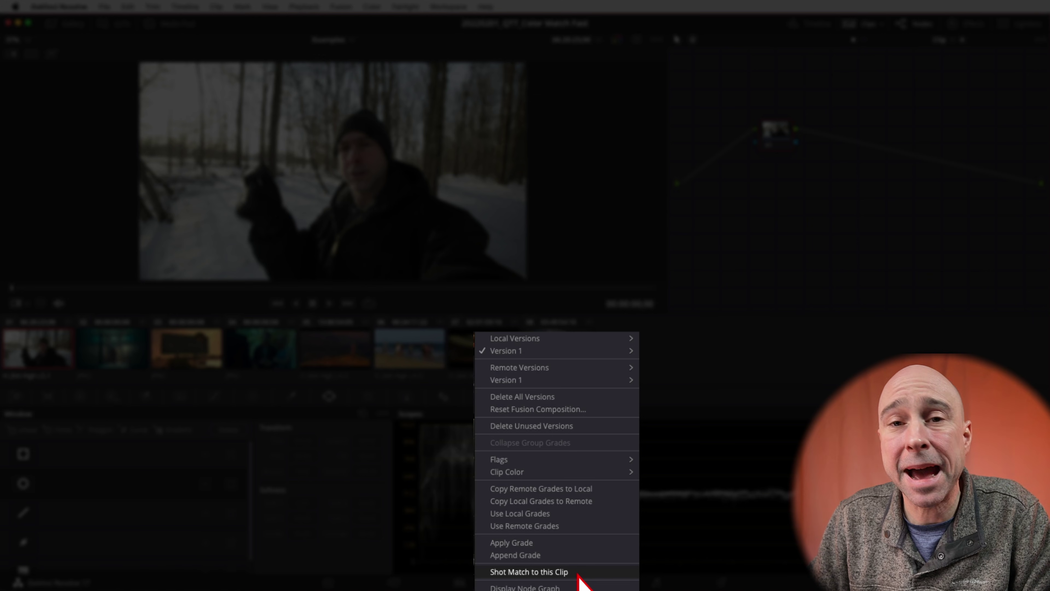
left_click(578, 573)
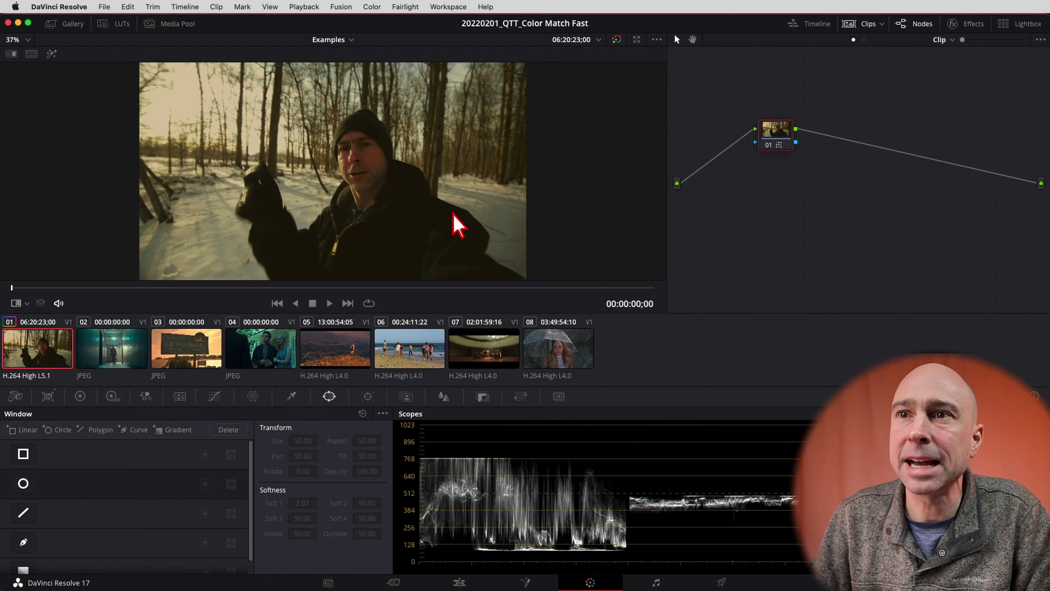
Compare the warm-matched clip 01 with clip 07, then bring up beach clip 06
left_click(483, 359)
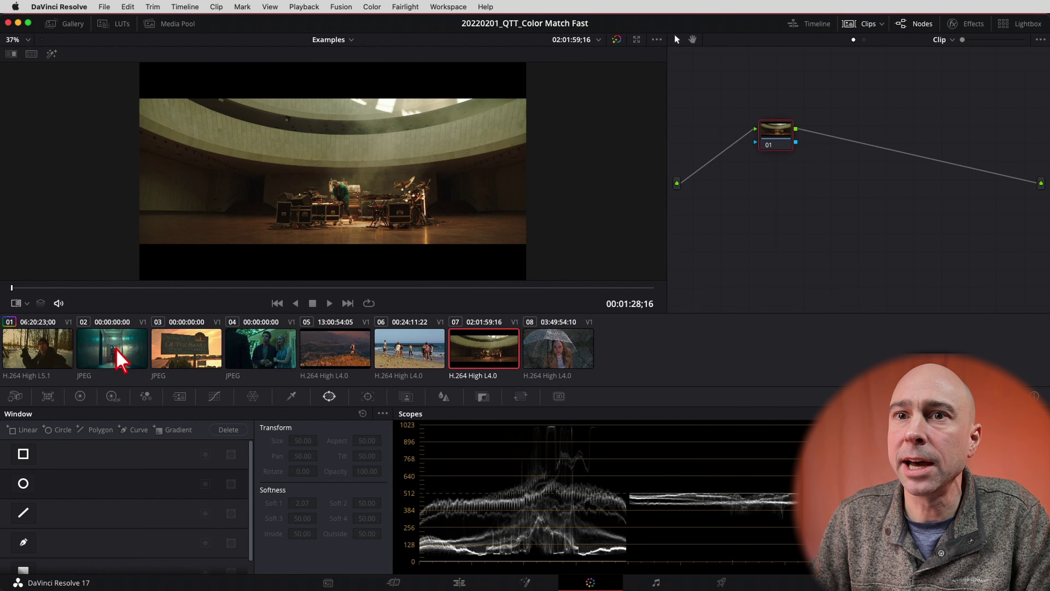
left_click(33, 348)
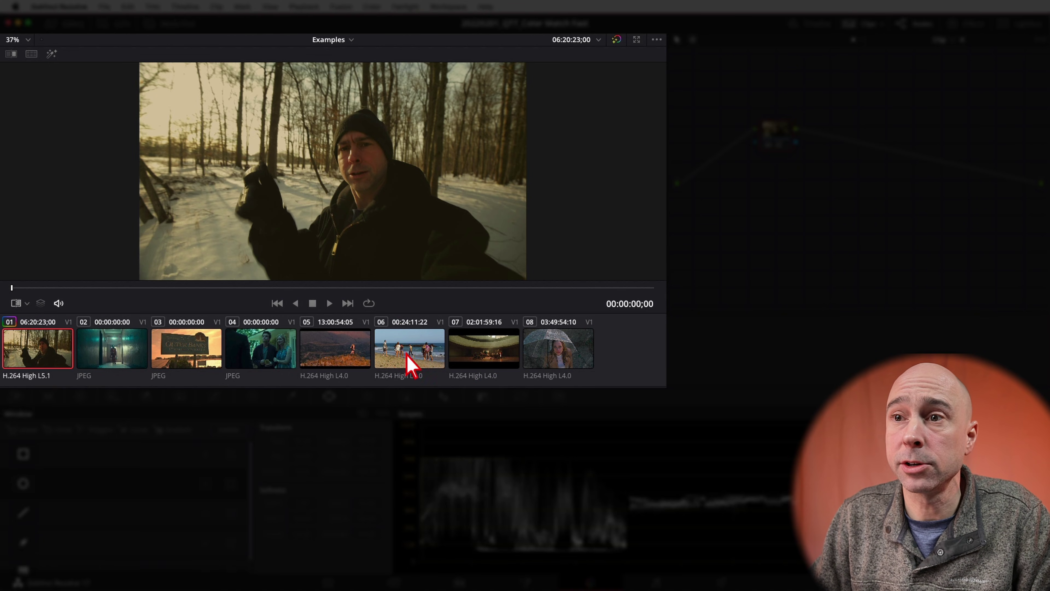
left_click(411, 341)
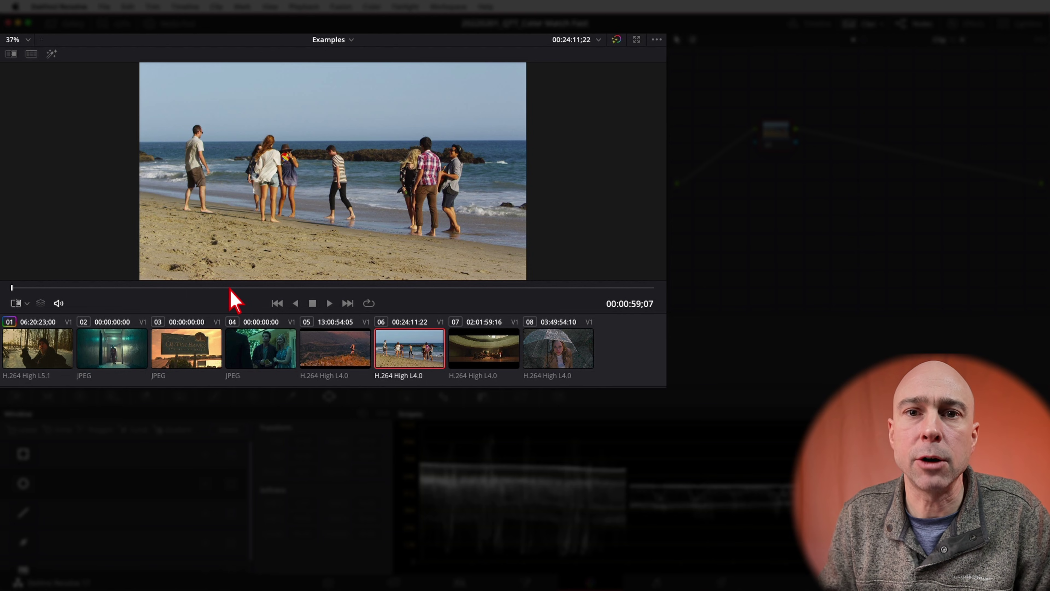
Shot Match beach clip 06 to the golden Outer Banks sign clip 03
left_click(169, 349)
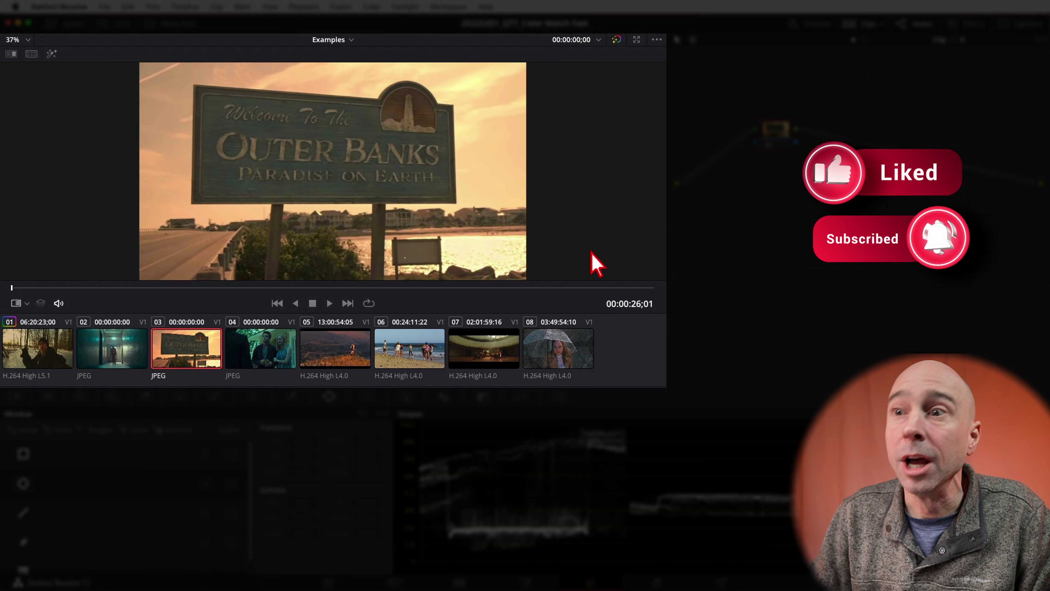
left_click(428, 352)
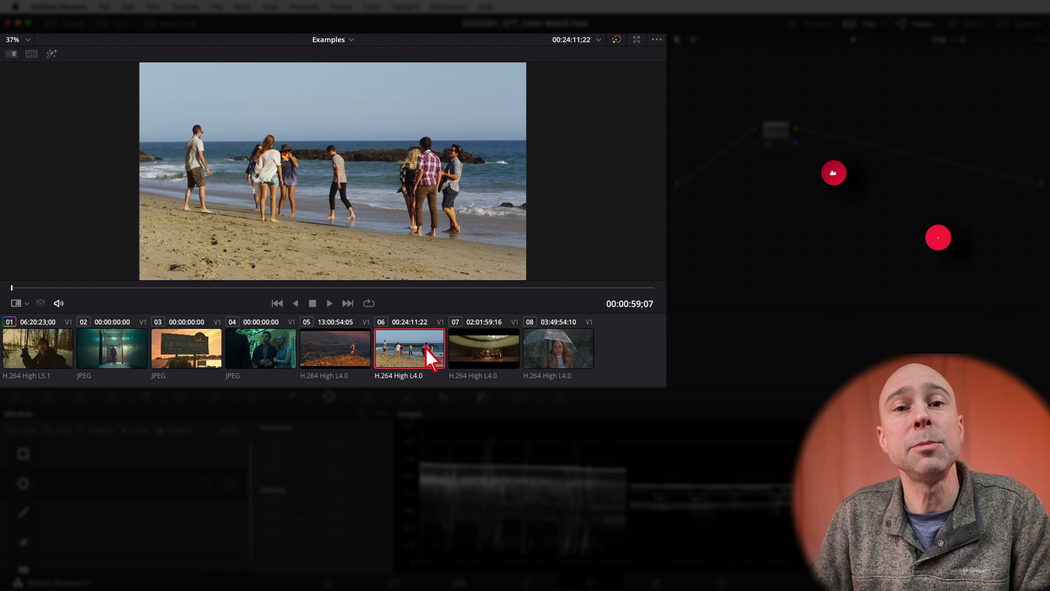
left_click(205, 351)
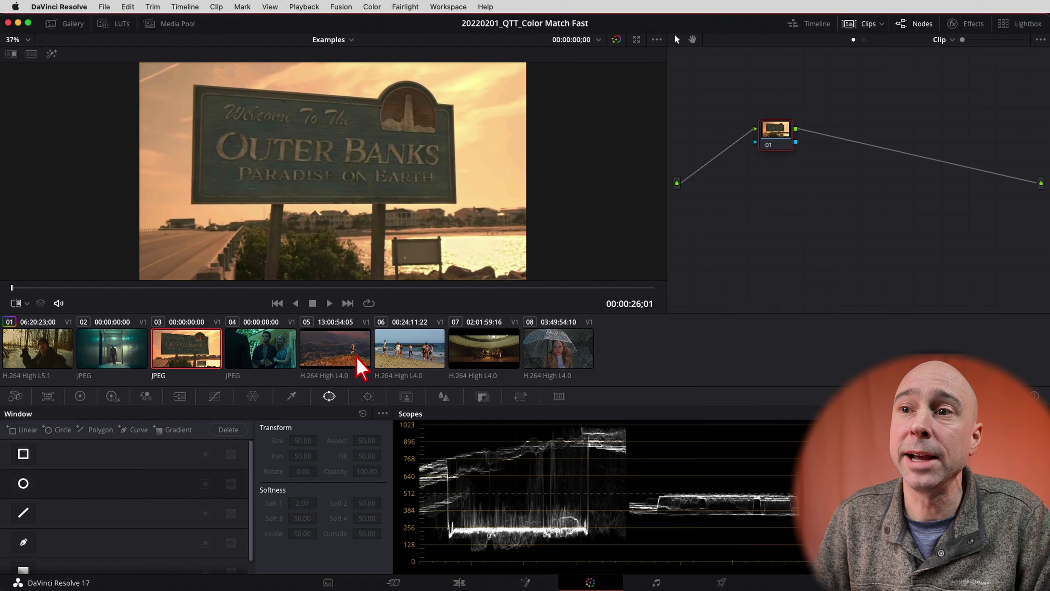
left_click(405, 354)
right_click(189, 355)
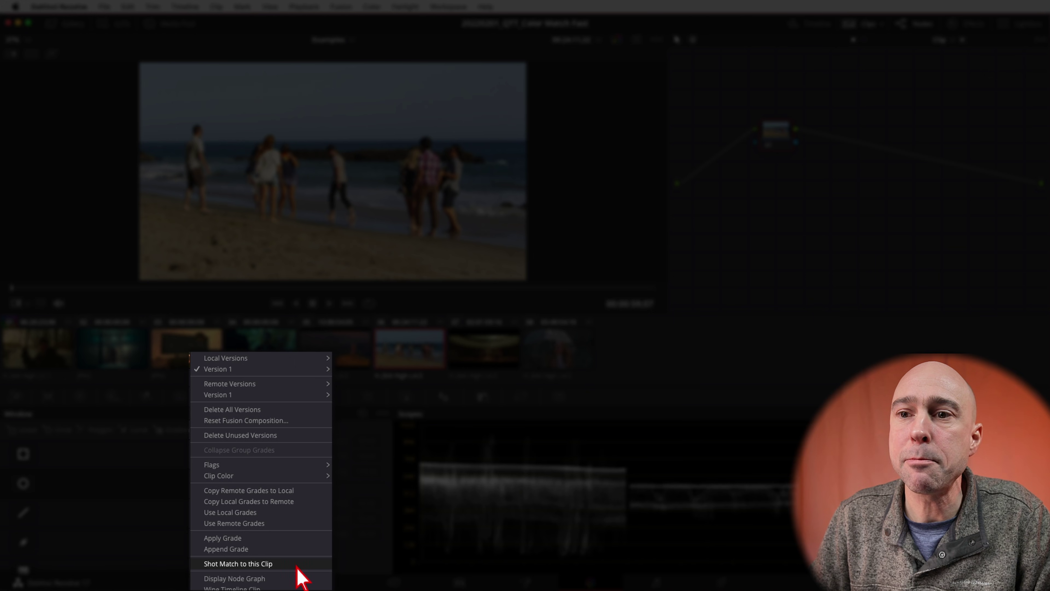
left_click(297, 564)
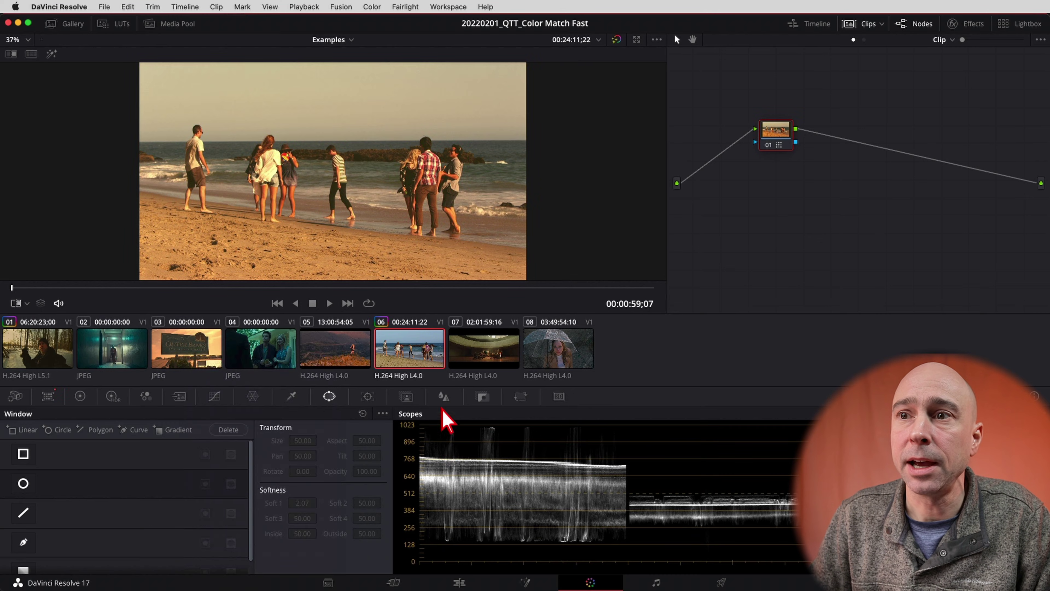
Flip between reference clip 03 and matched beach clip 06 to compare
left_click(182, 354)
left_click(430, 343)
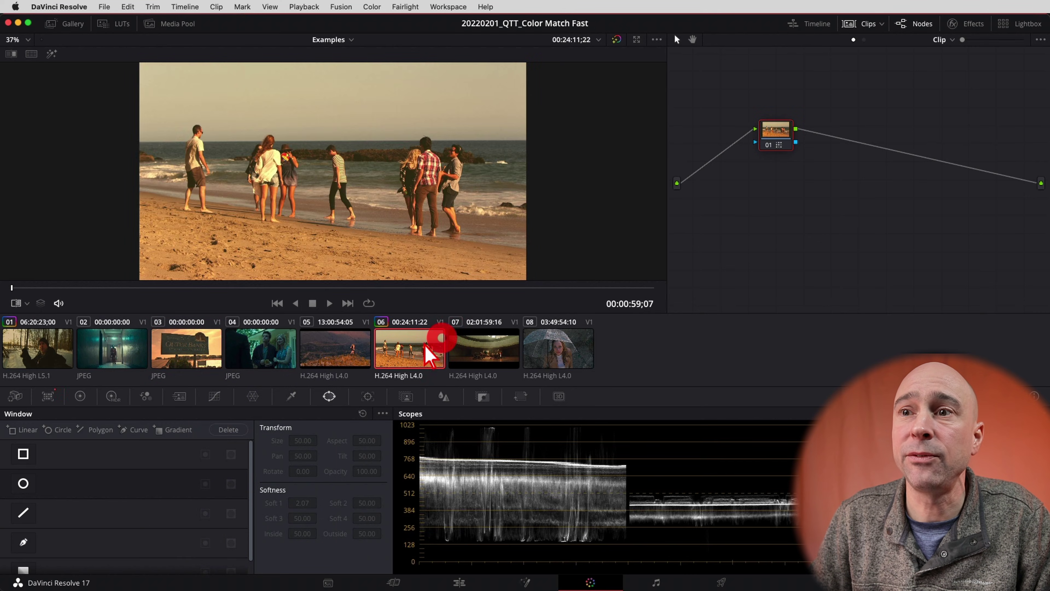
left_click(188, 357)
left_click(403, 358)
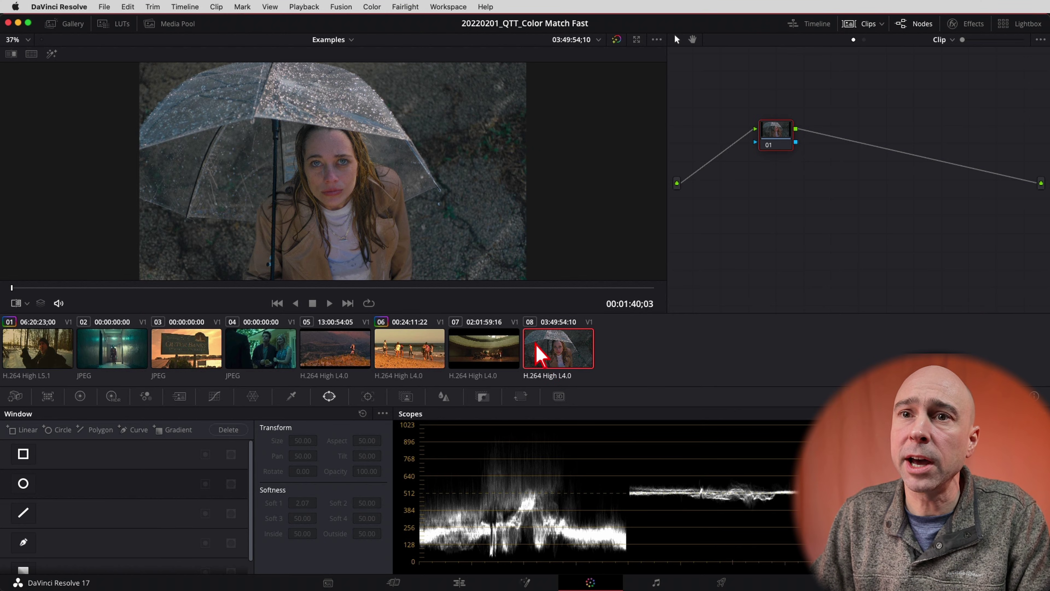
Shot Match umbrella clip 08 to the teal hallway still in clip 02
left_click(117, 360)
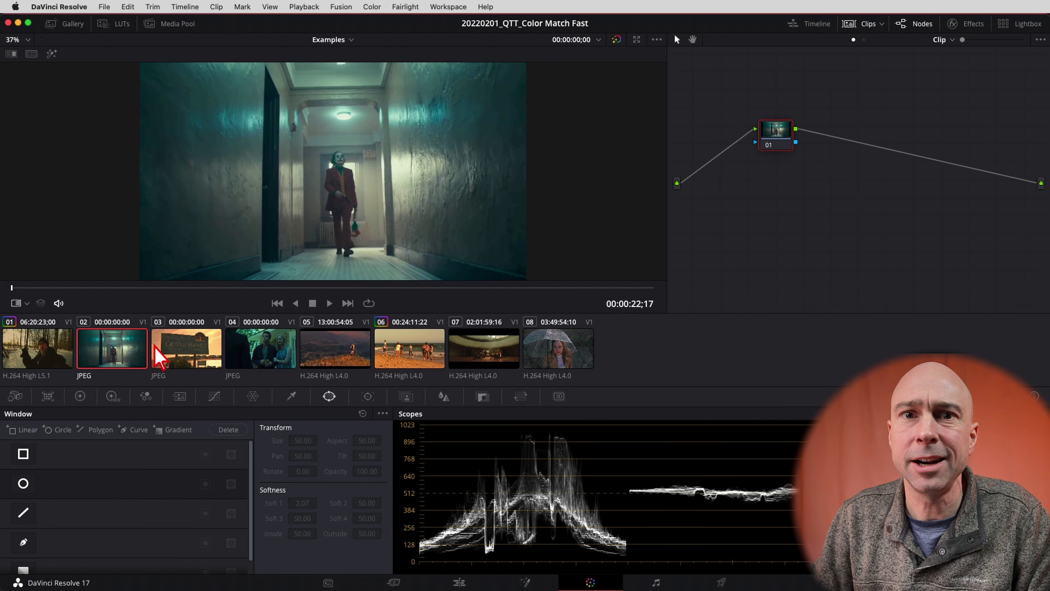
left_click(546, 359)
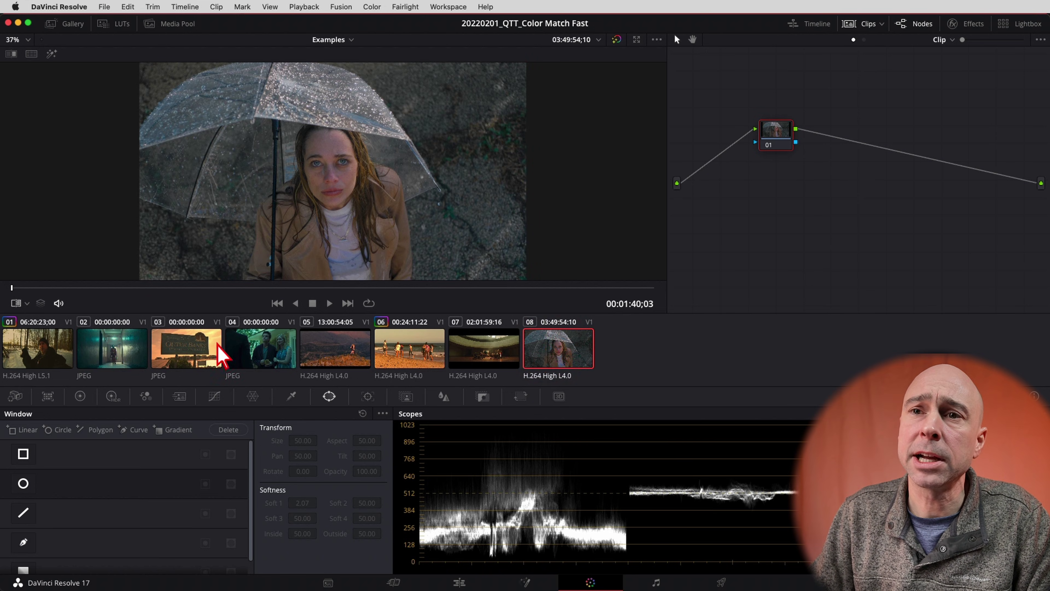
right_click(118, 347)
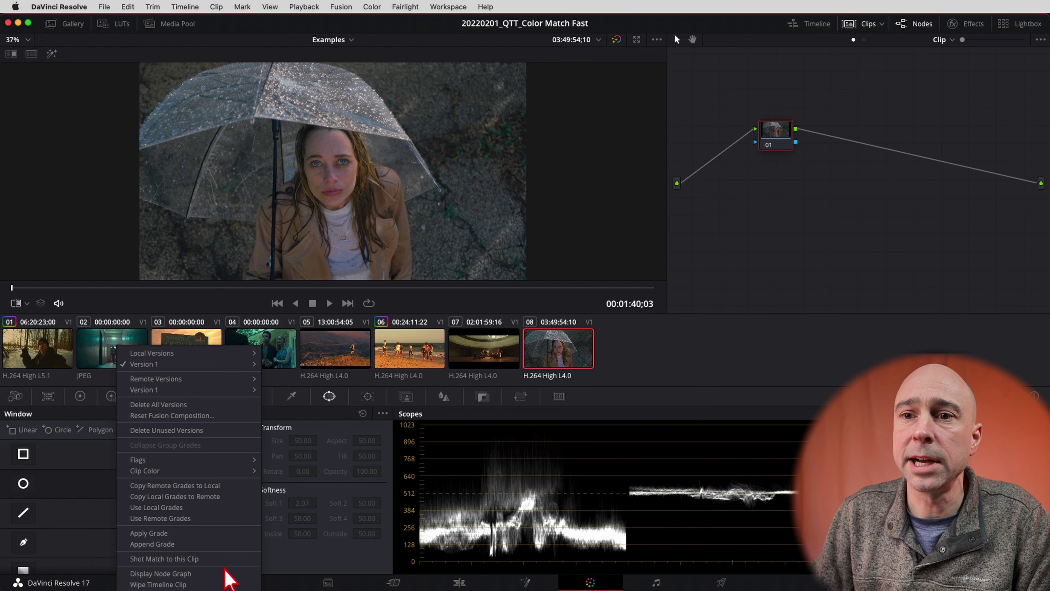
left_click(228, 558)
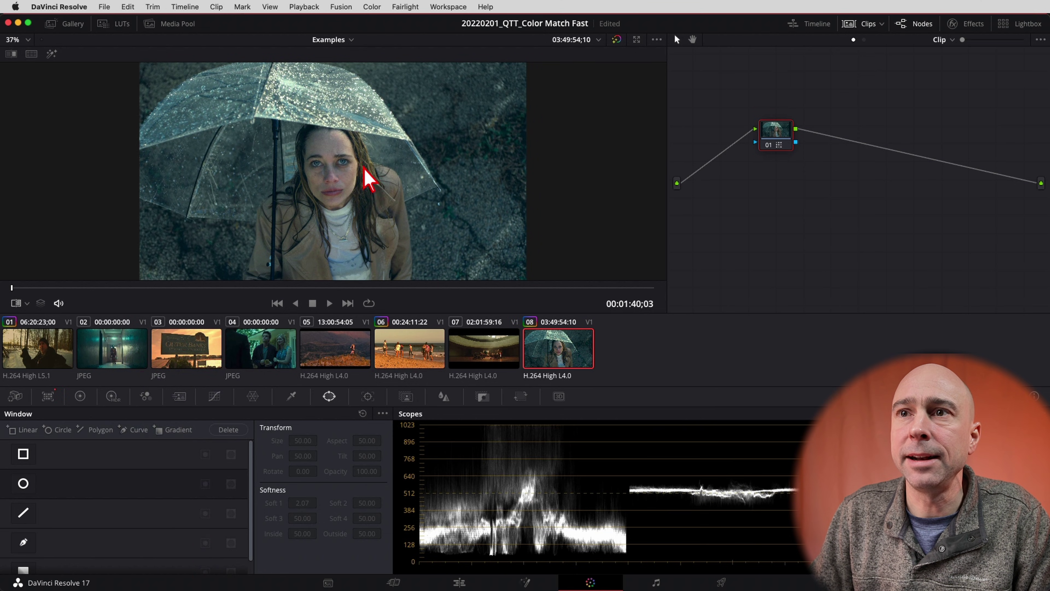
Compare matched umbrella clip 08 against the hallway reference clip 02
left_click(129, 362)
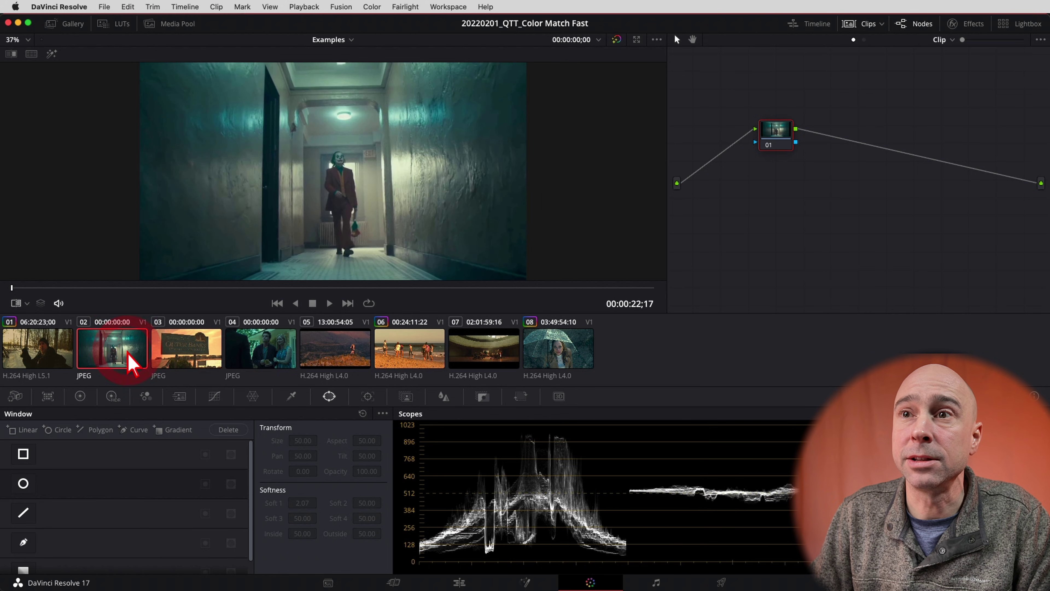
left_click(553, 362)
left_click(93, 363)
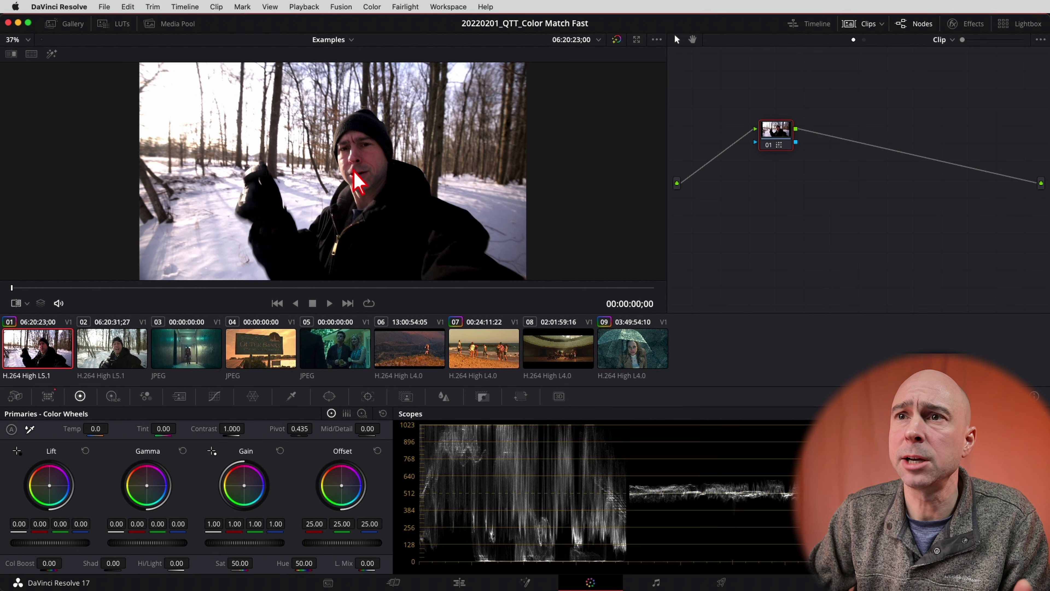
Shot Match second snowy-woods clip 02 to clip 01, giving it the darker, contrasty look
left_click(120, 357)
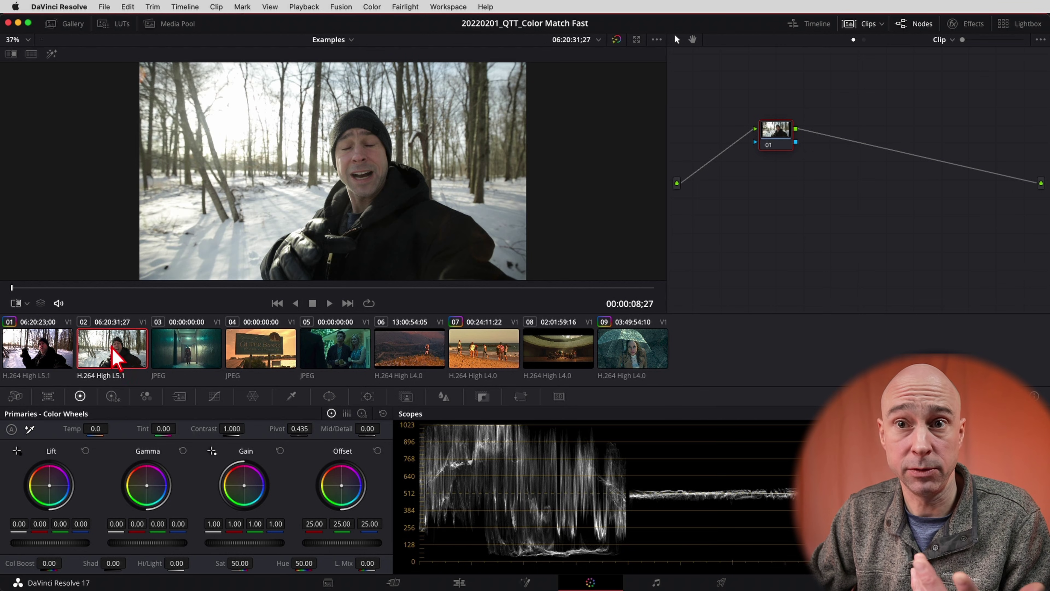
left_click(35, 355)
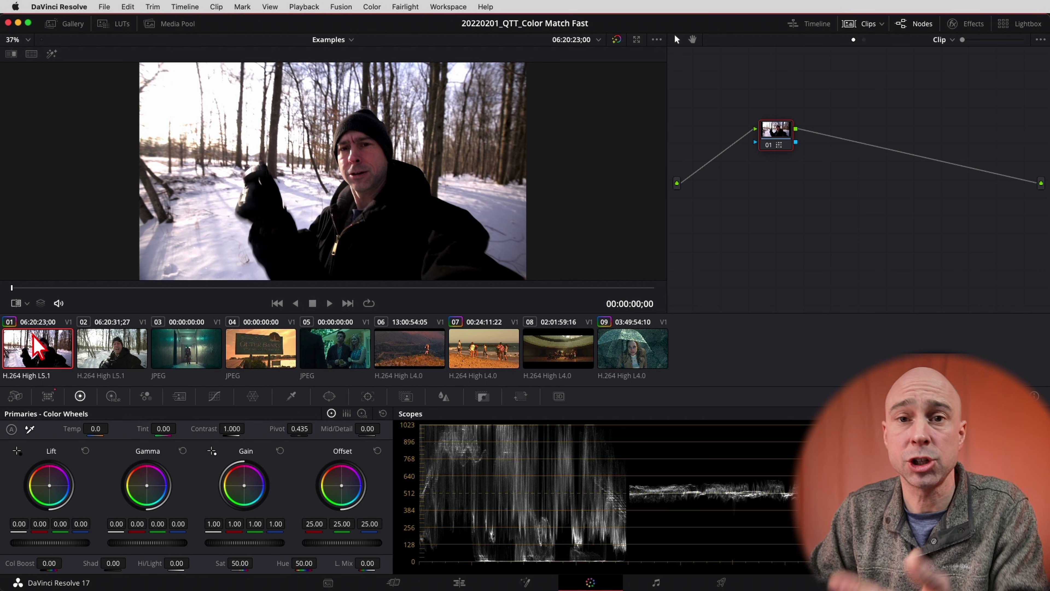
left_click(110, 349)
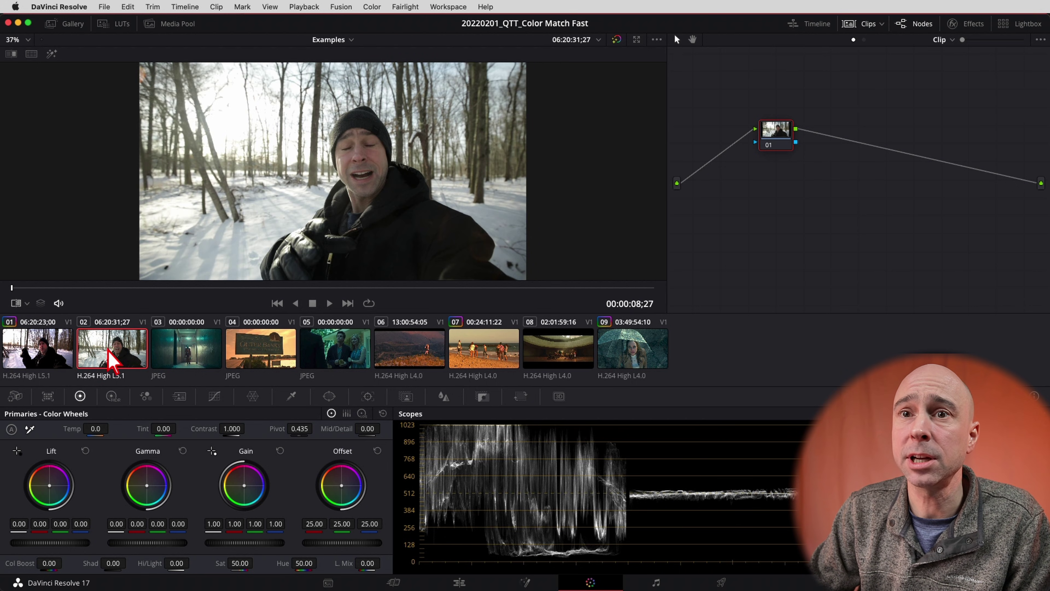
right_click(47, 354)
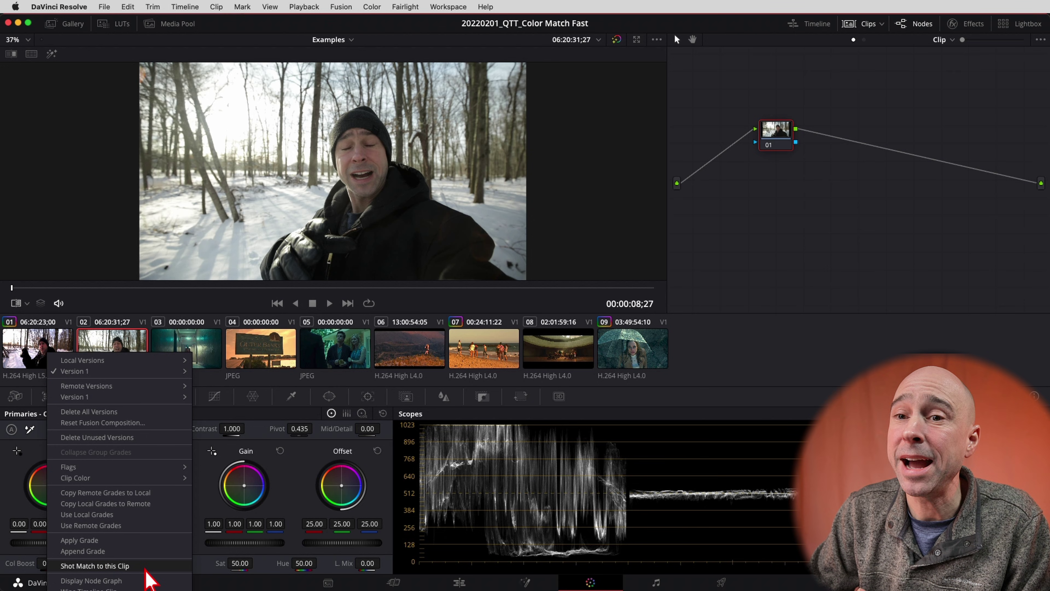
left_click(145, 568)
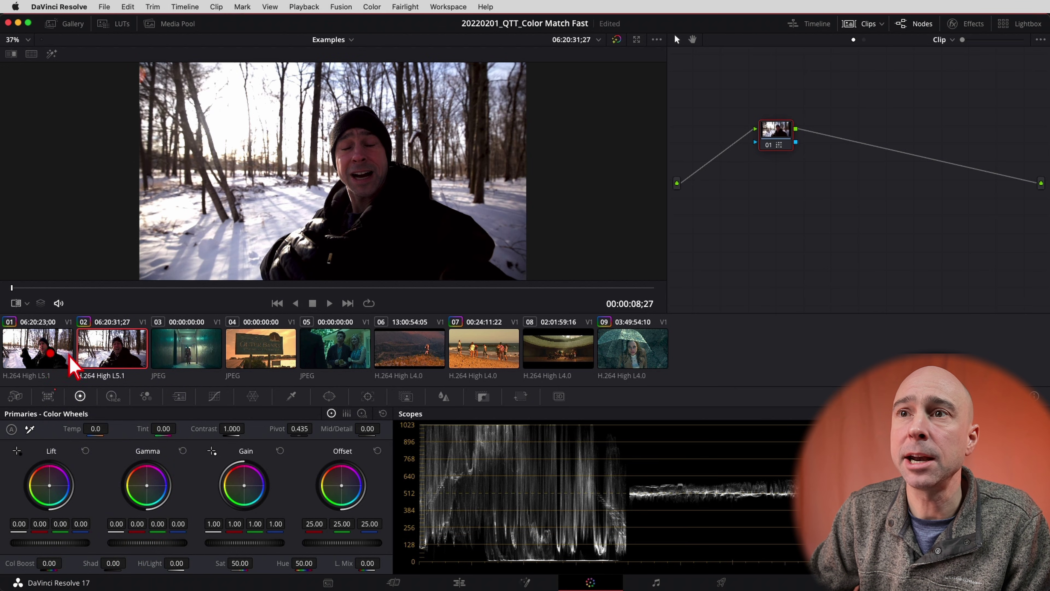